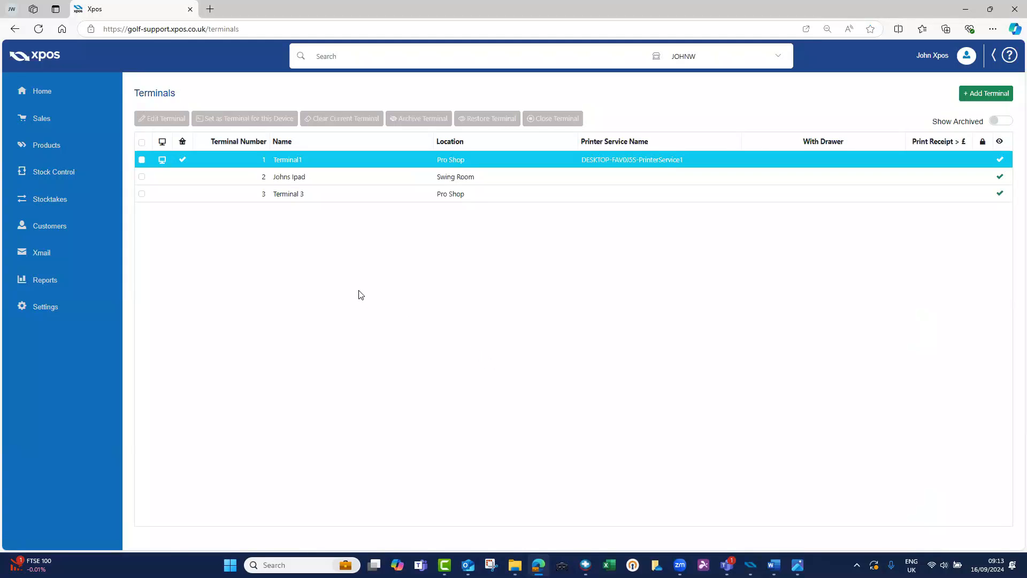
Edit Terminal1 to enable Require Pin and Use Secure Cash, and save the terminal settings.
click(221, 161)
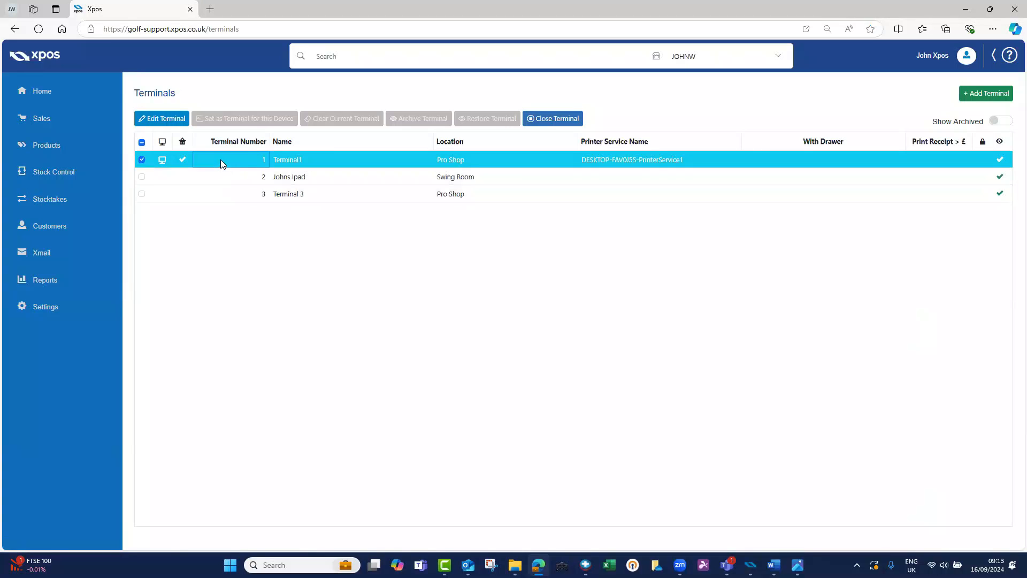
click(155, 118)
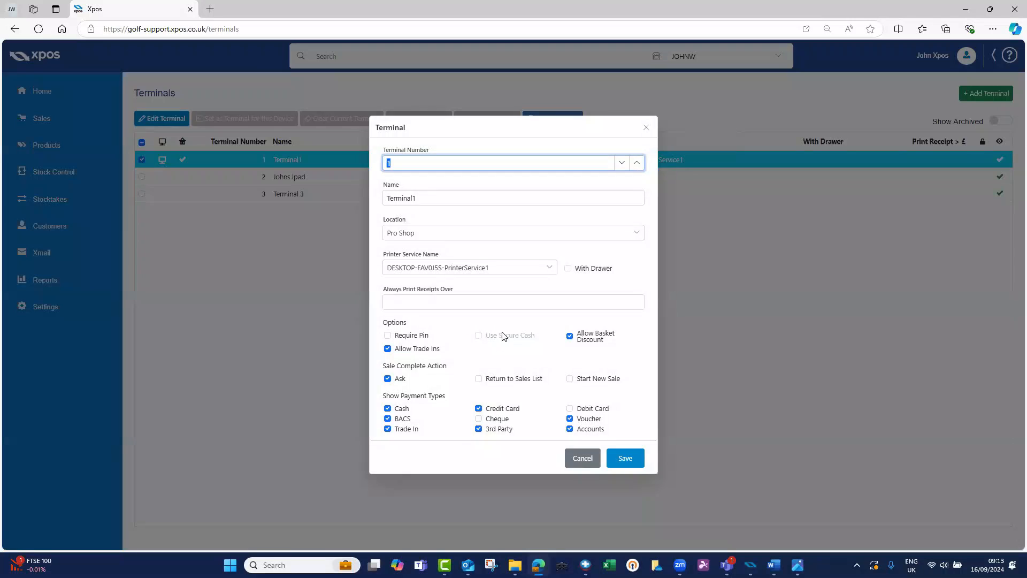
click(479, 337)
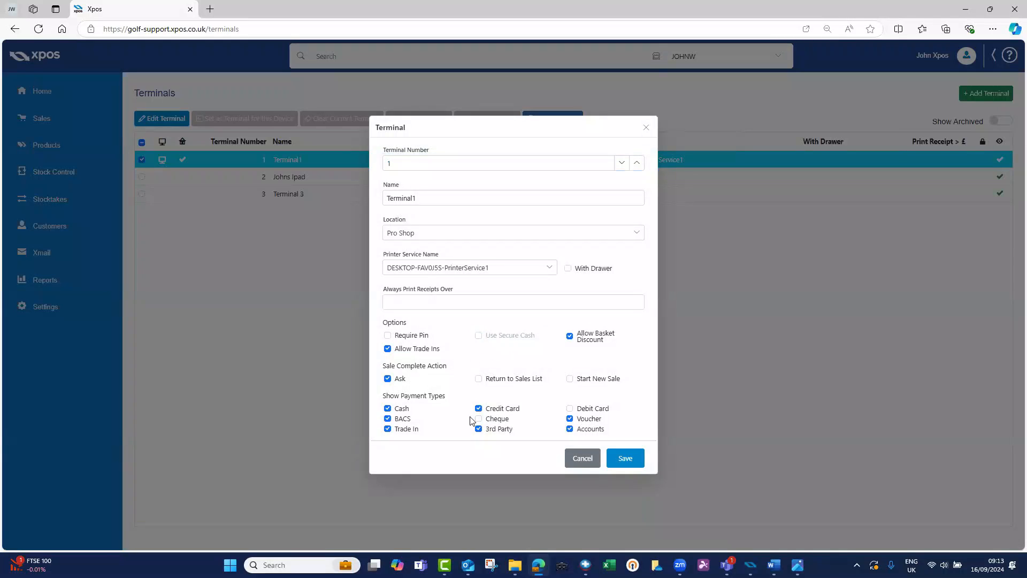
click(388, 336)
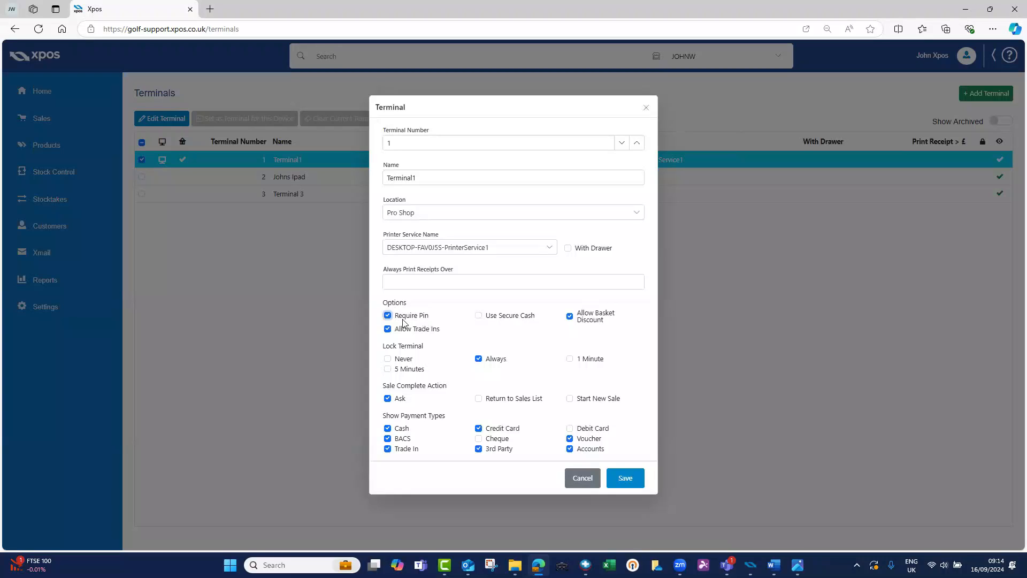
click(484, 316)
click(616, 477)
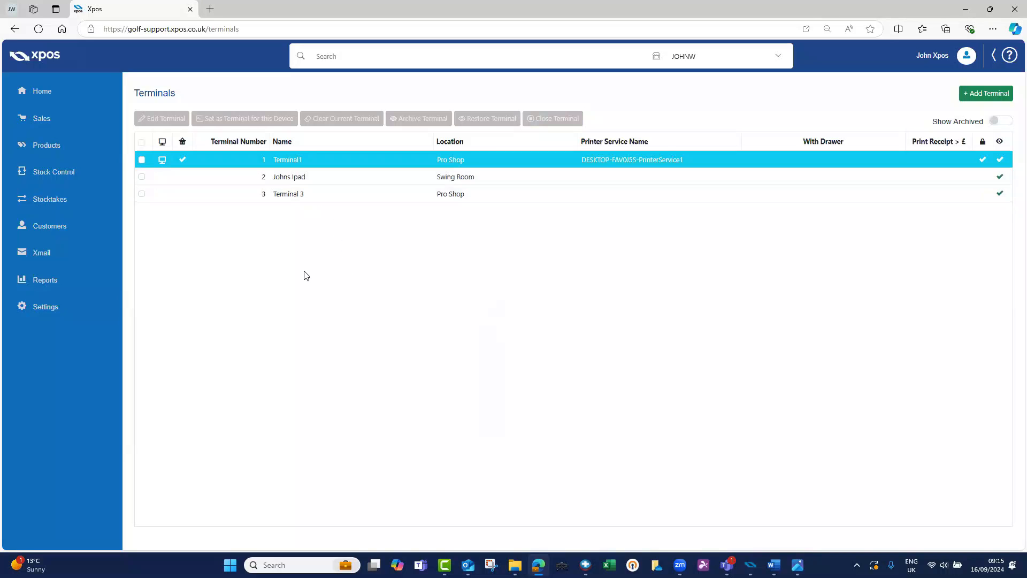
Start opening the terminal from the Sales page, choosing the staff member and entering their PIN.
click(61, 124)
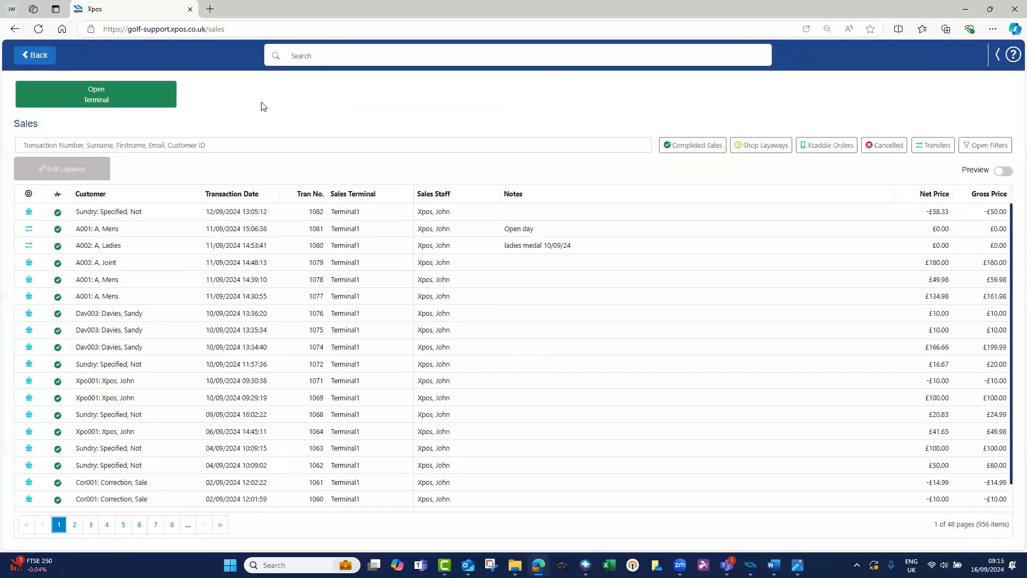
click(145, 98)
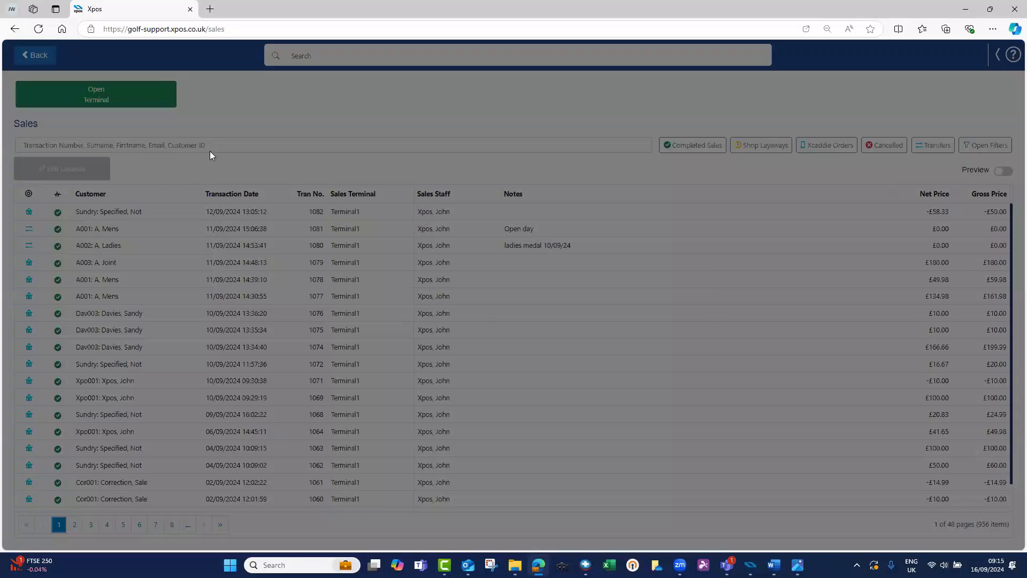
click(551, 306)
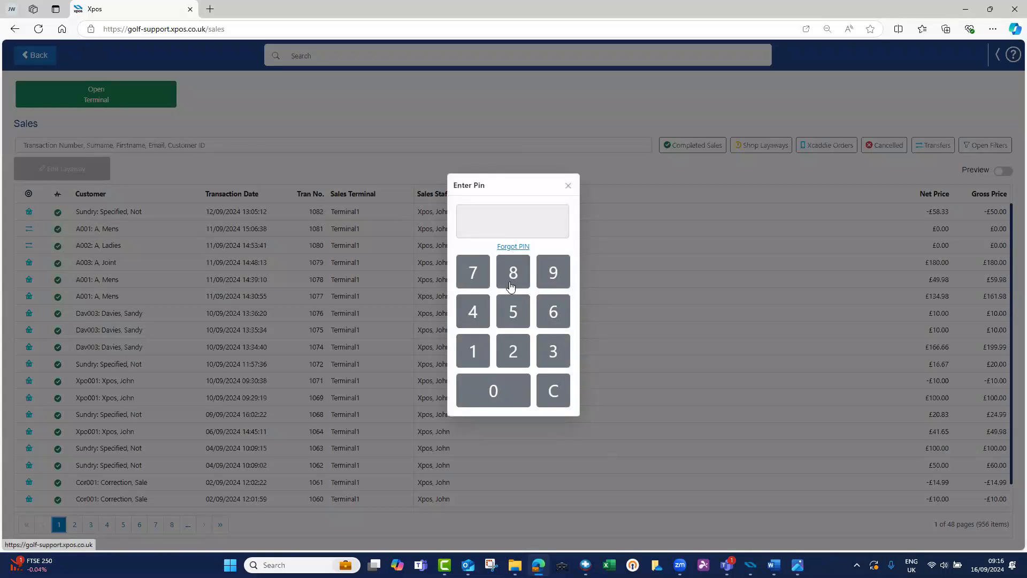
click(471, 308)
click(471, 309)
click(513, 272)
click(551, 352)
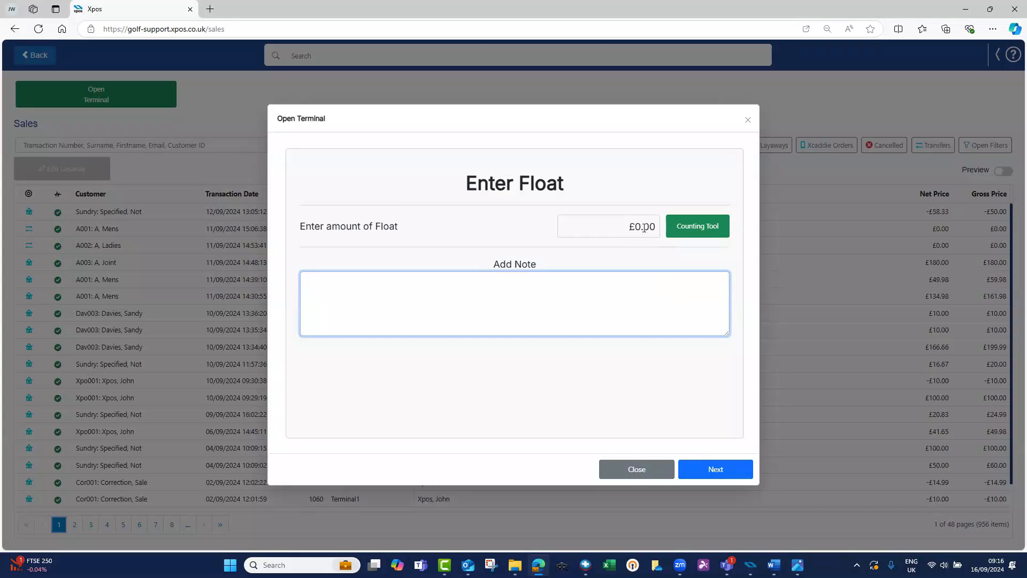
Count the opening float as five £10 notes, two £5 notes, ten £2 coins and twenty £1 coins, apply it and open the terminal.
click(617, 226)
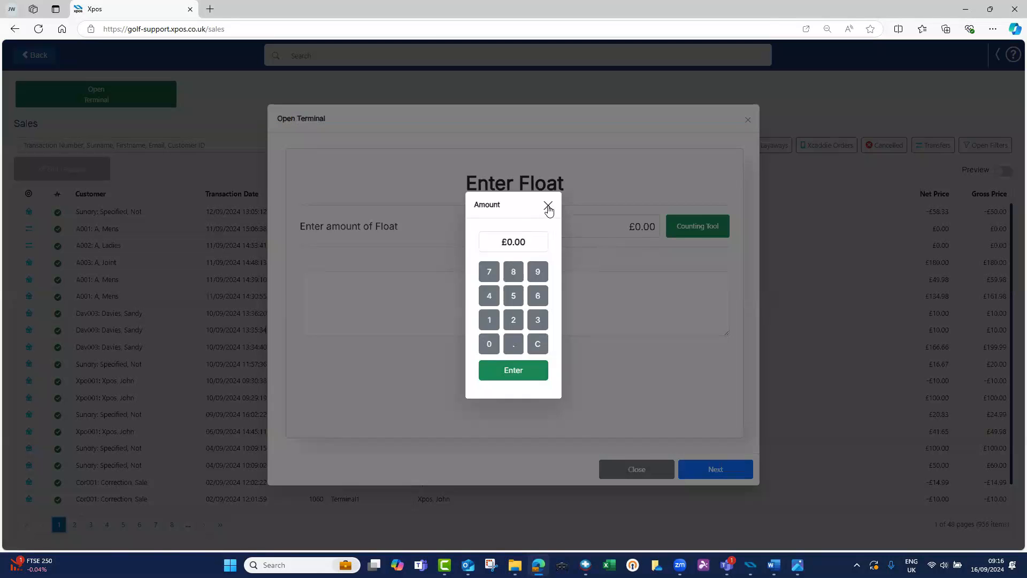
click(548, 205)
click(698, 230)
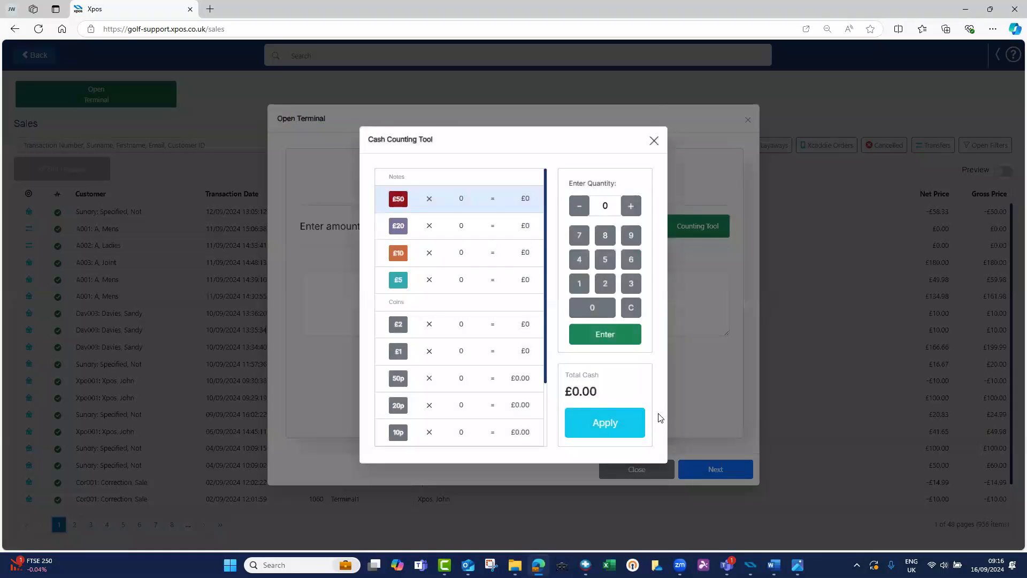
click(508, 254)
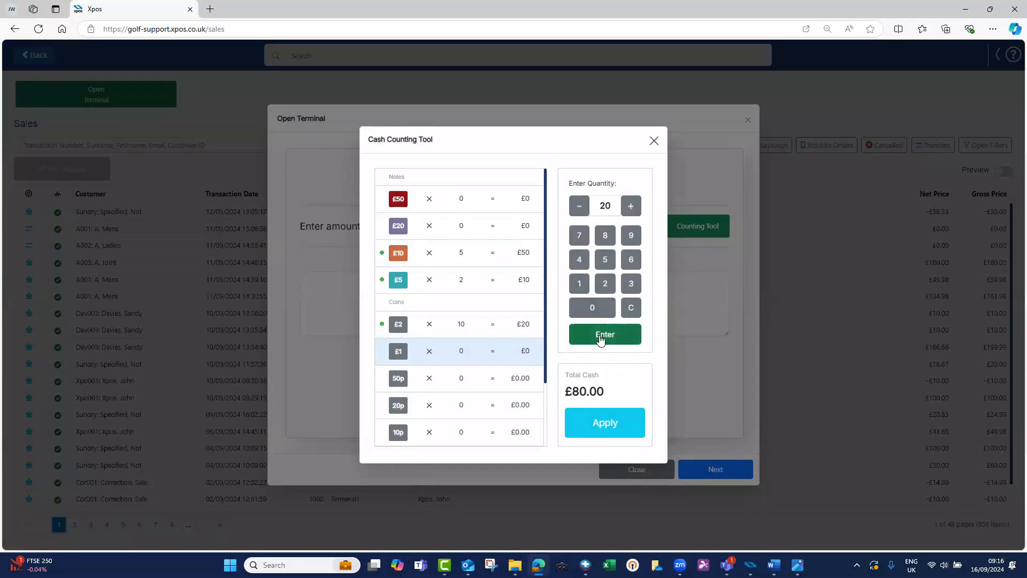
click(600, 337)
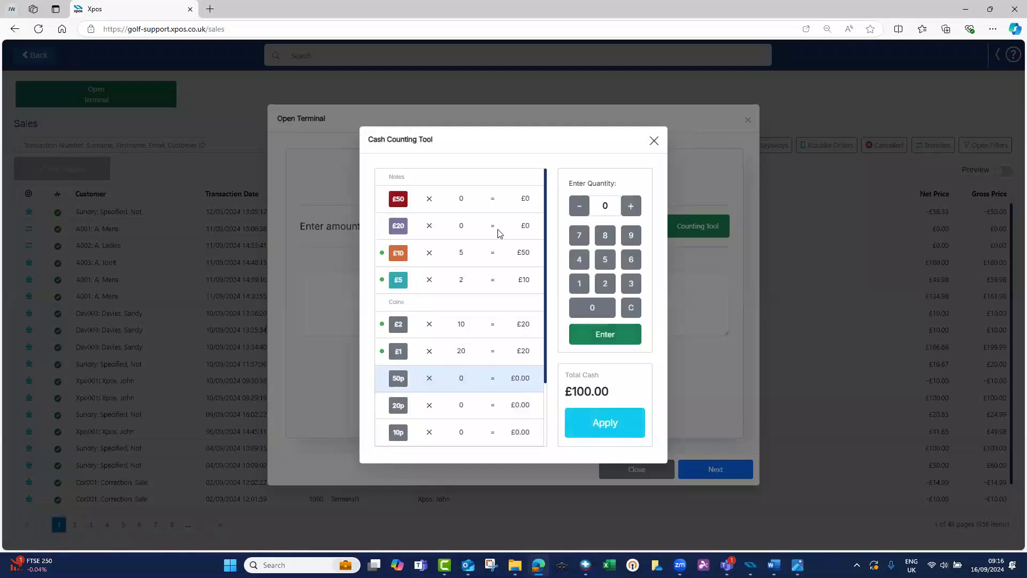
click(607, 431)
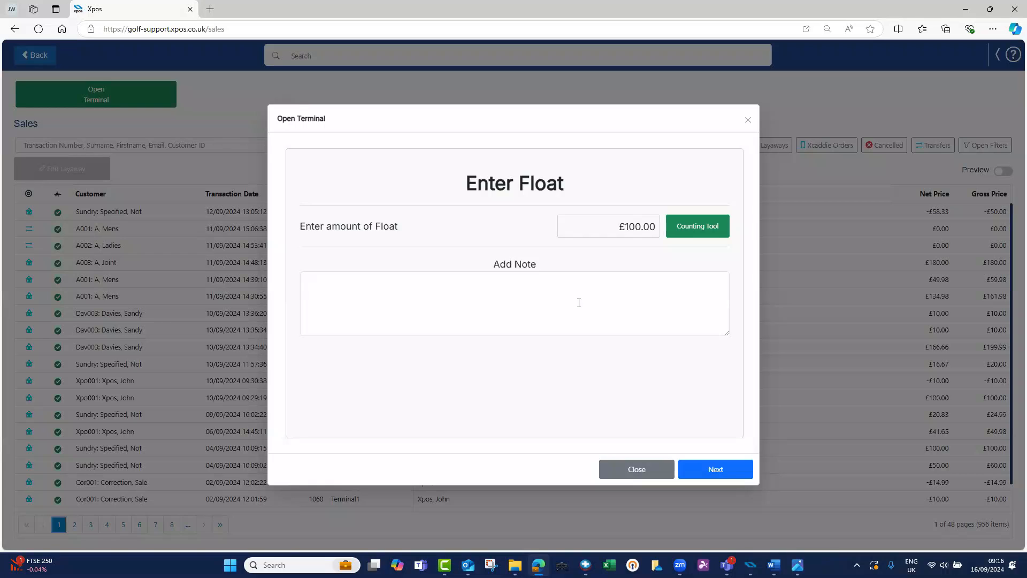
click(711, 471)
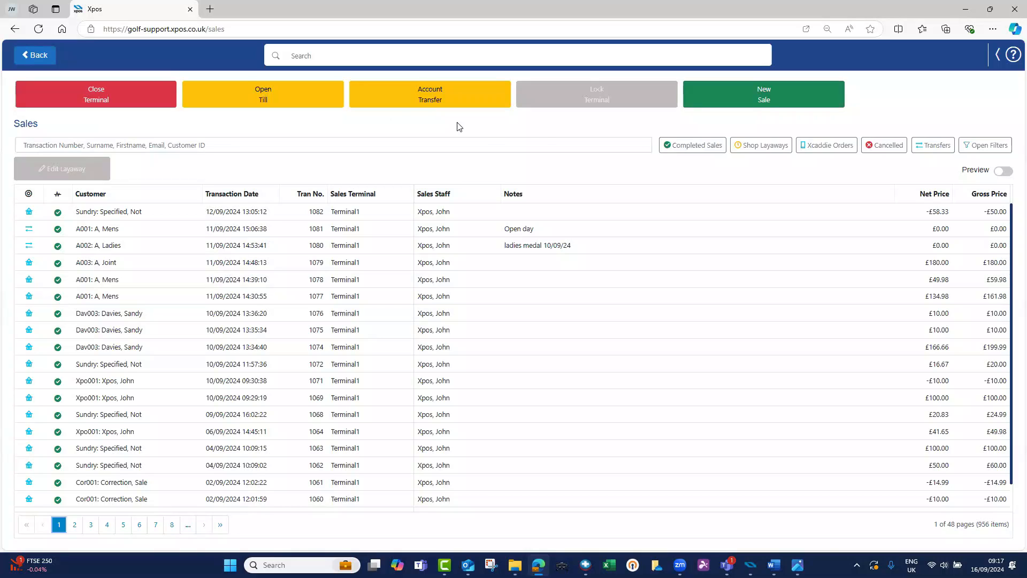
Start a new sale with the staff member's PIN and add a Towel to the basket.
click(763, 106)
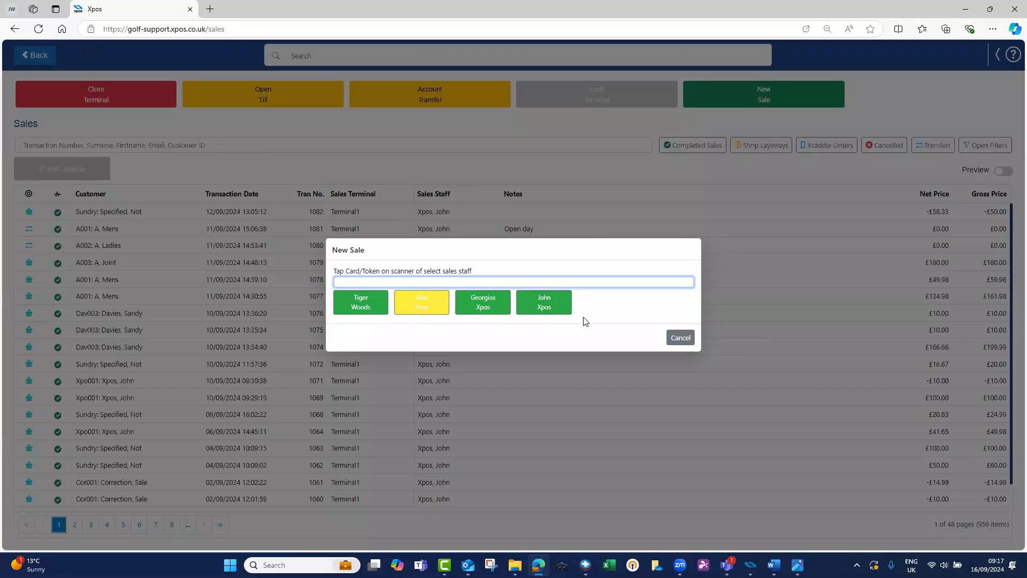
click(553, 307)
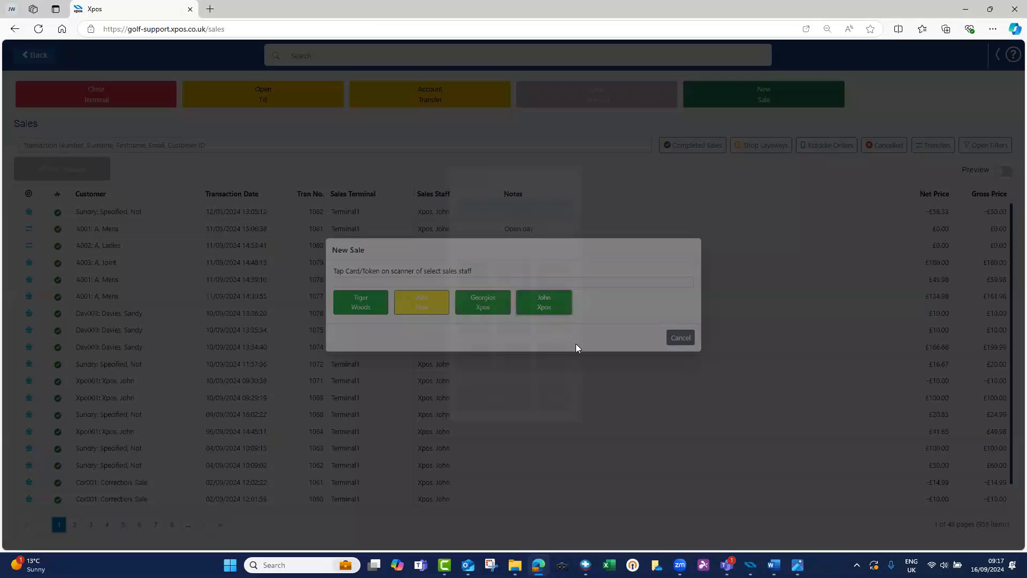
click(473, 321)
click(515, 285)
click(514, 285)
click(515, 286)
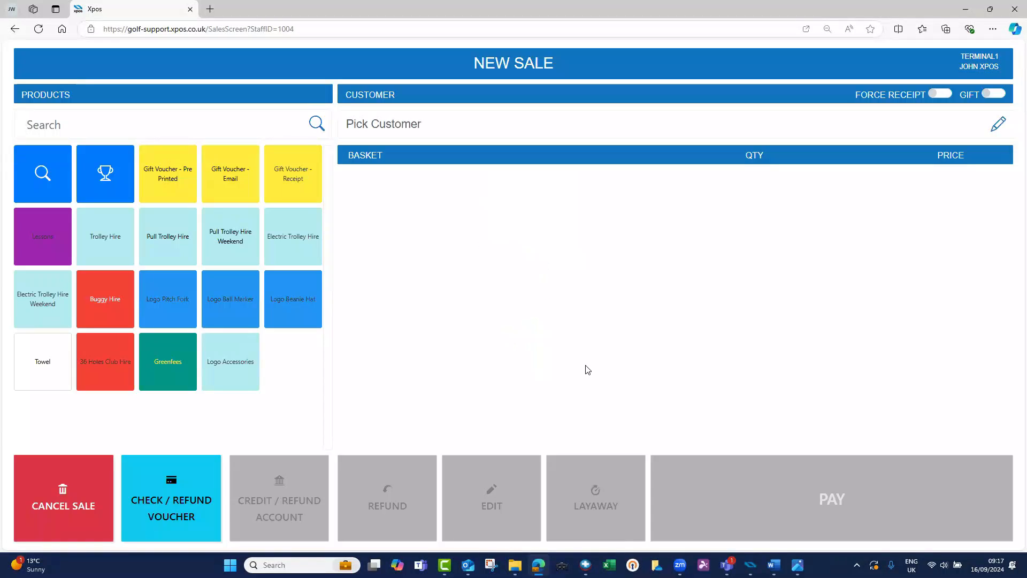
click(33, 369)
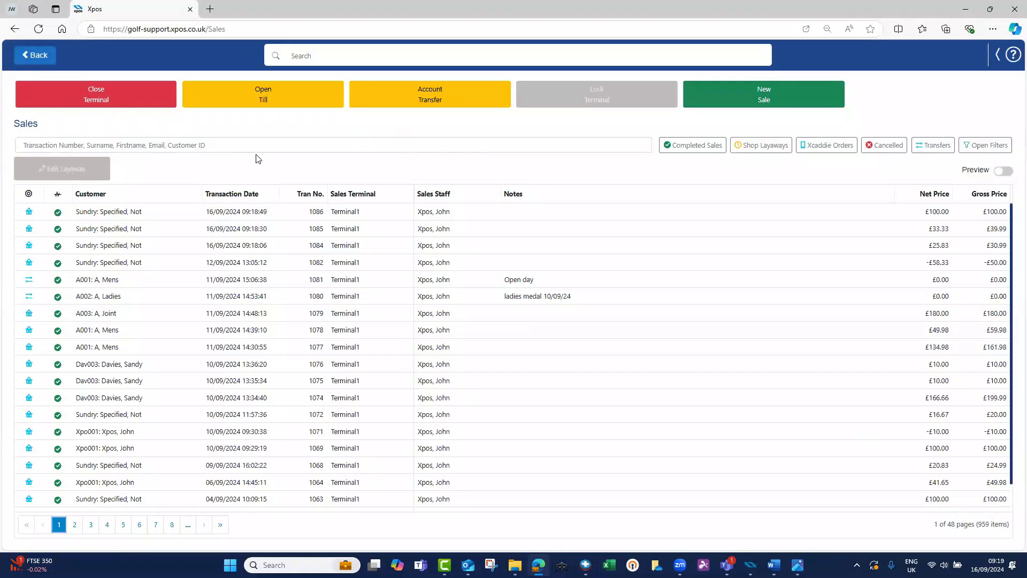
Start closing the terminal, choosing the staff member and entering their PIN.
click(129, 102)
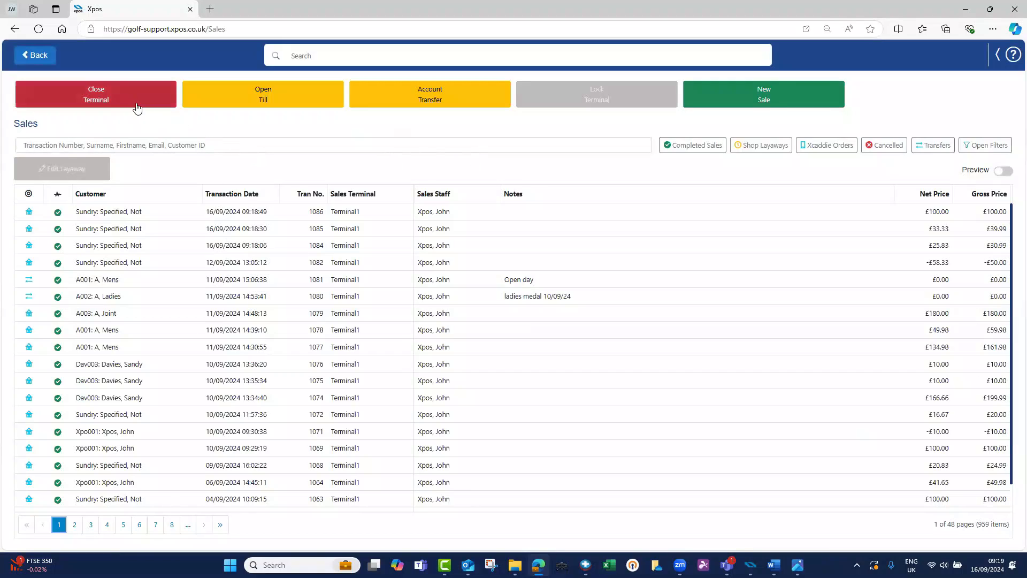
click(558, 304)
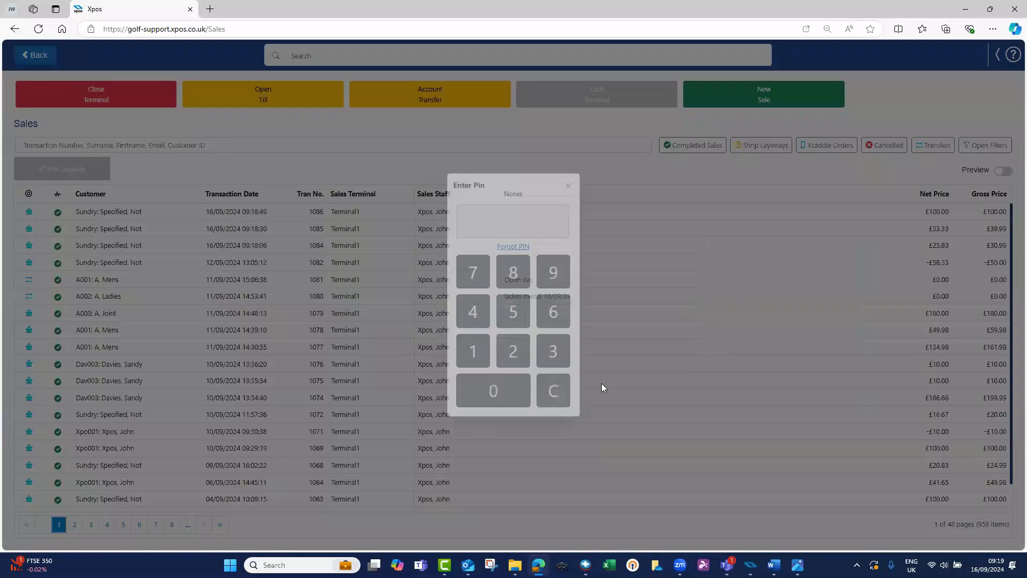
click(472, 311)
click(473, 311)
click(515, 276)
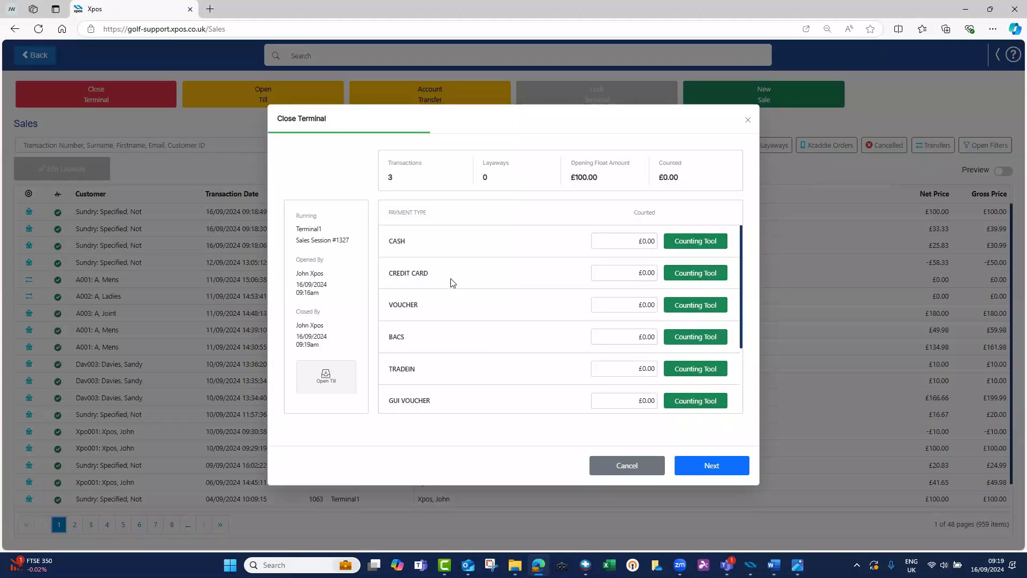
Enter £100.00 as the counted credit card amount for the terminal closing.
click(650, 278)
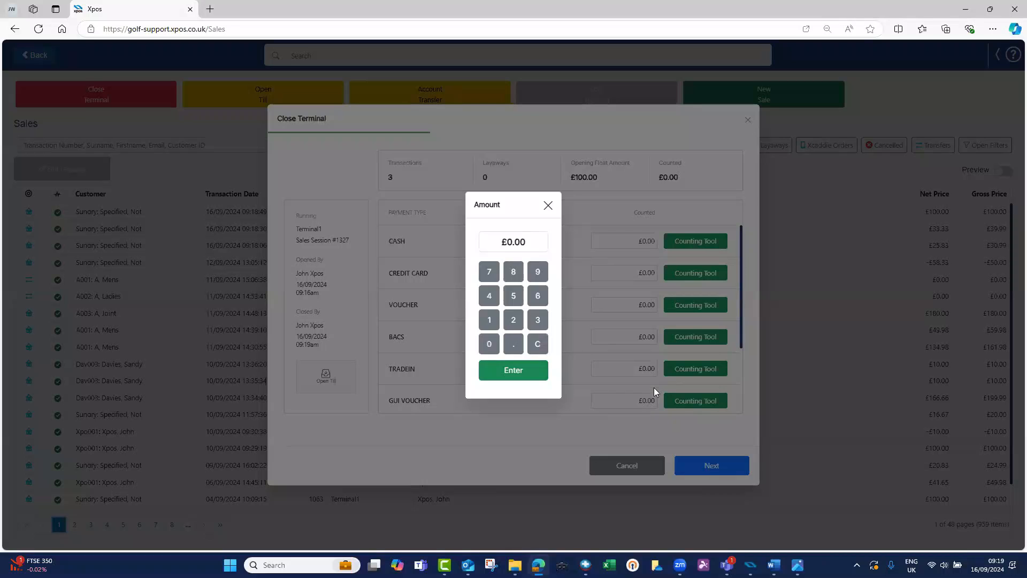
click(489, 320)
click(489, 343)
click(489, 343)
click(512, 370)
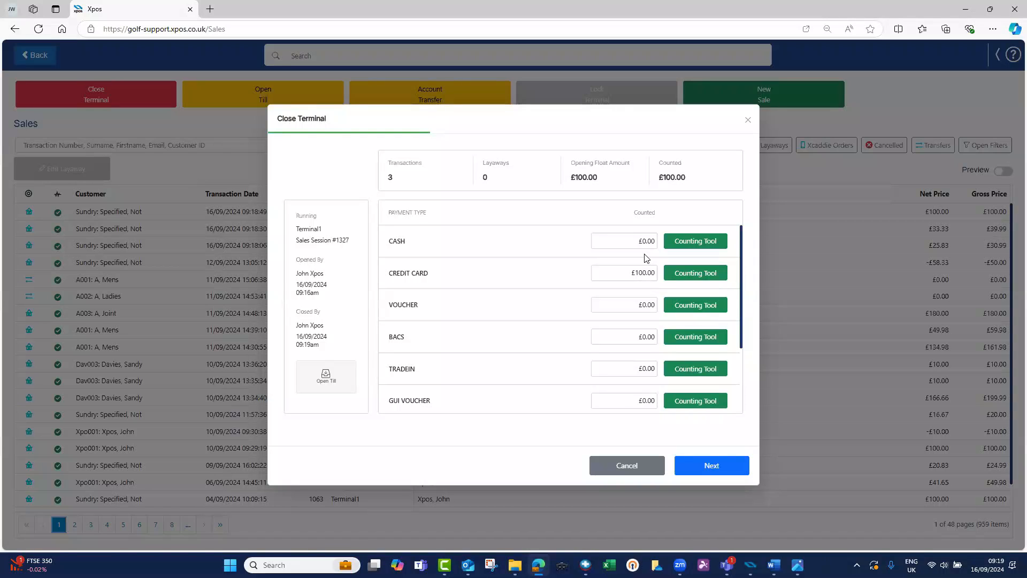
Count the closing cash as 2 × £20, 4 × £10, 2 × £5, 20 × £2, 25 × £1, 20 × 50p, 10 × 20p, 25 × 10p.
click(686, 242)
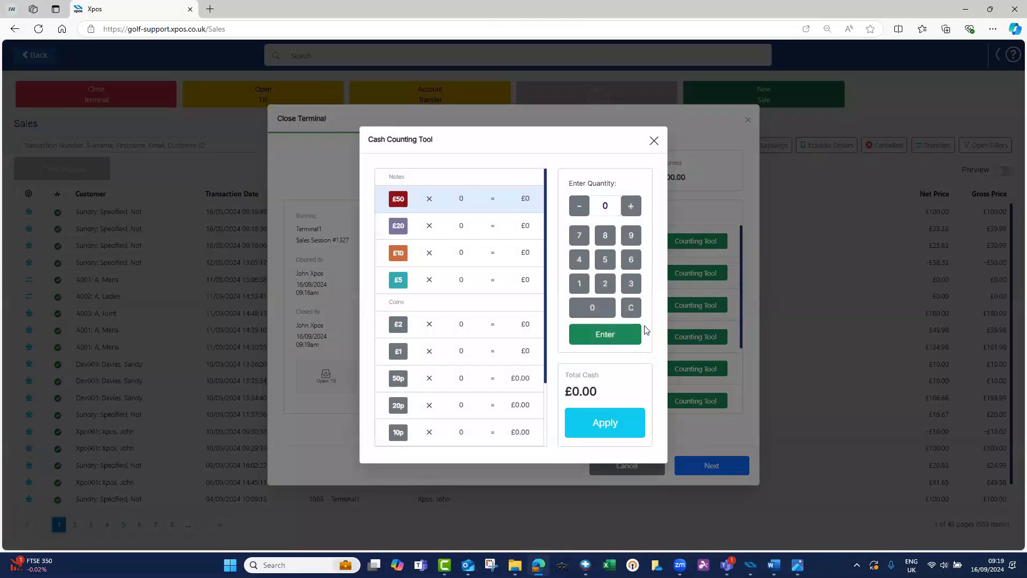
click(503, 236)
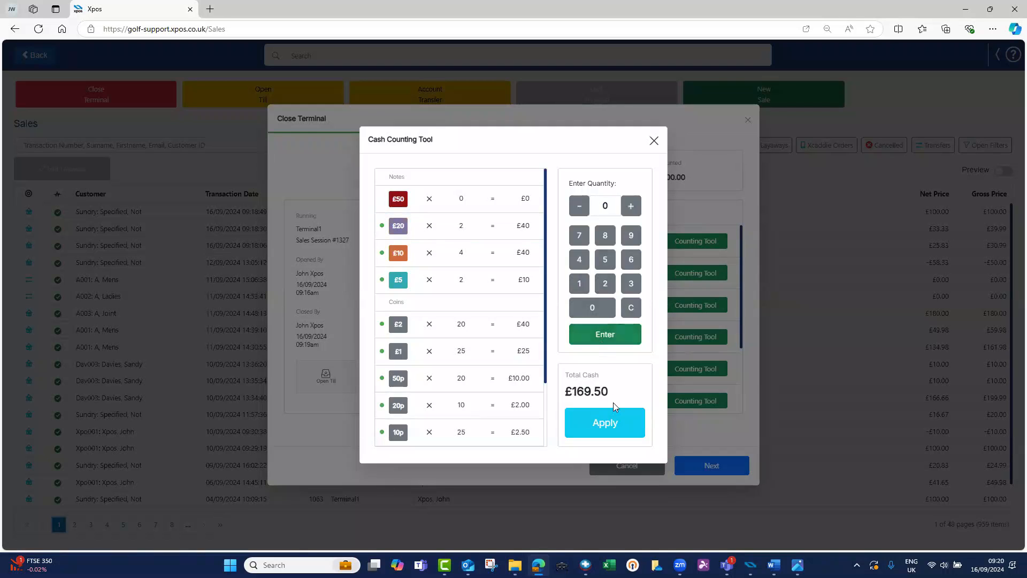
click(614, 430)
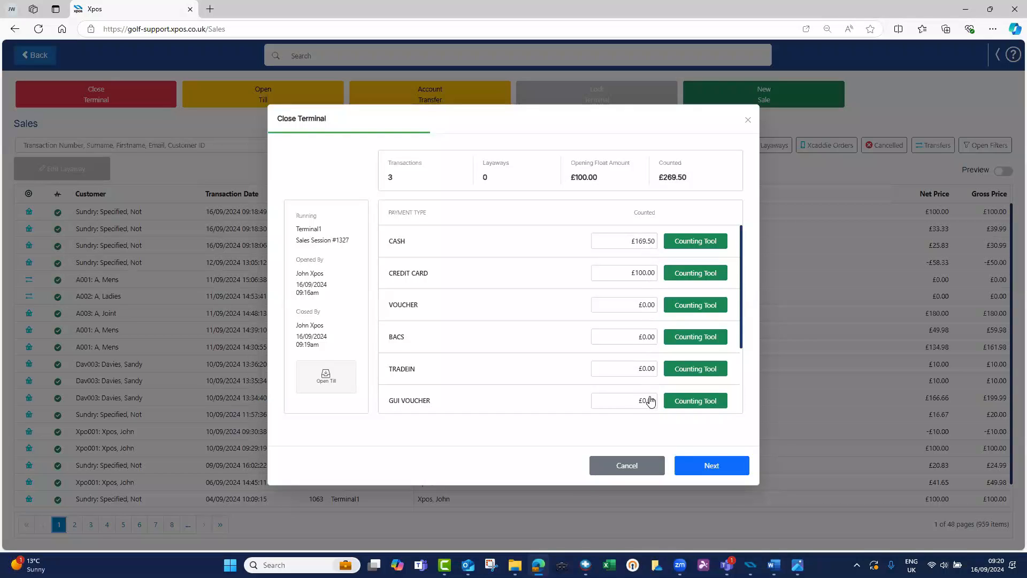
Finish closing the terminal without a note, view the Secure Cash Report and close it.
click(694, 467)
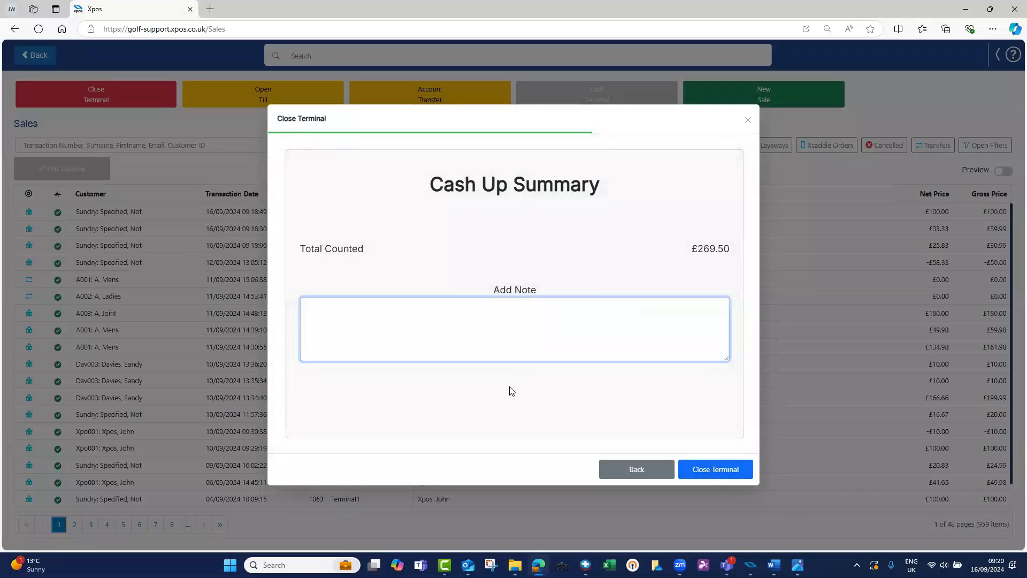
click(715, 480)
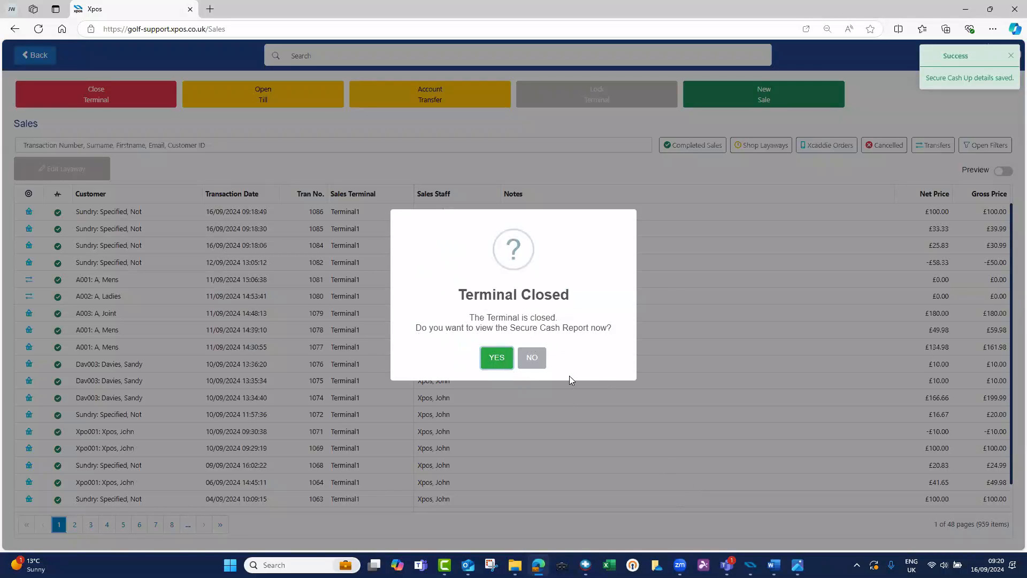
click(495, 357)
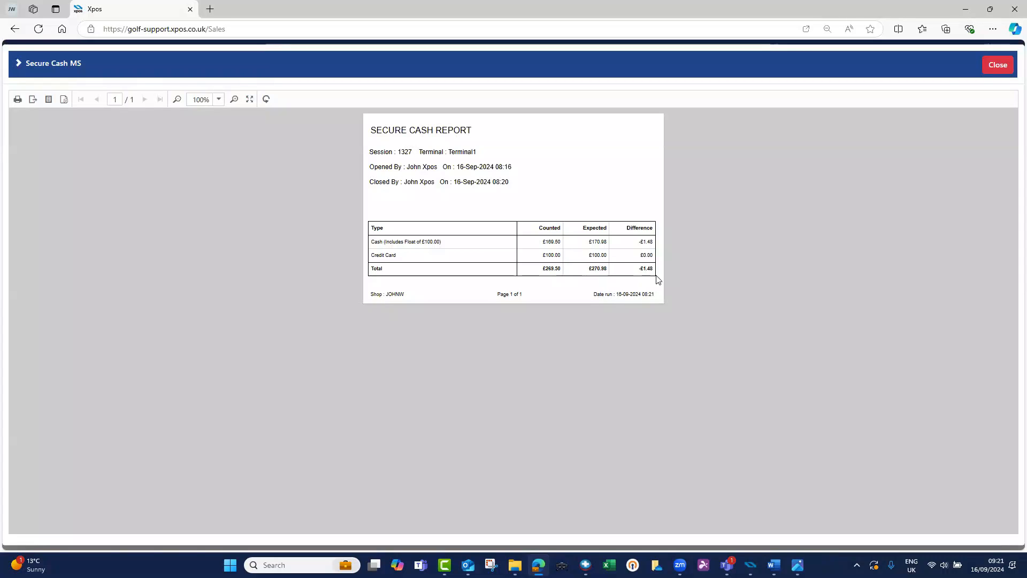
click(994, 67)
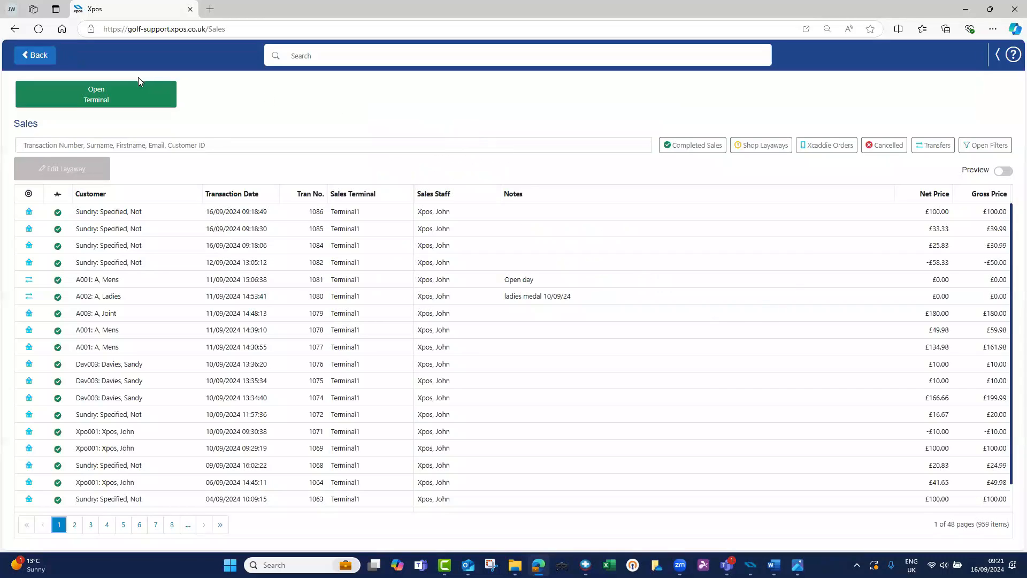